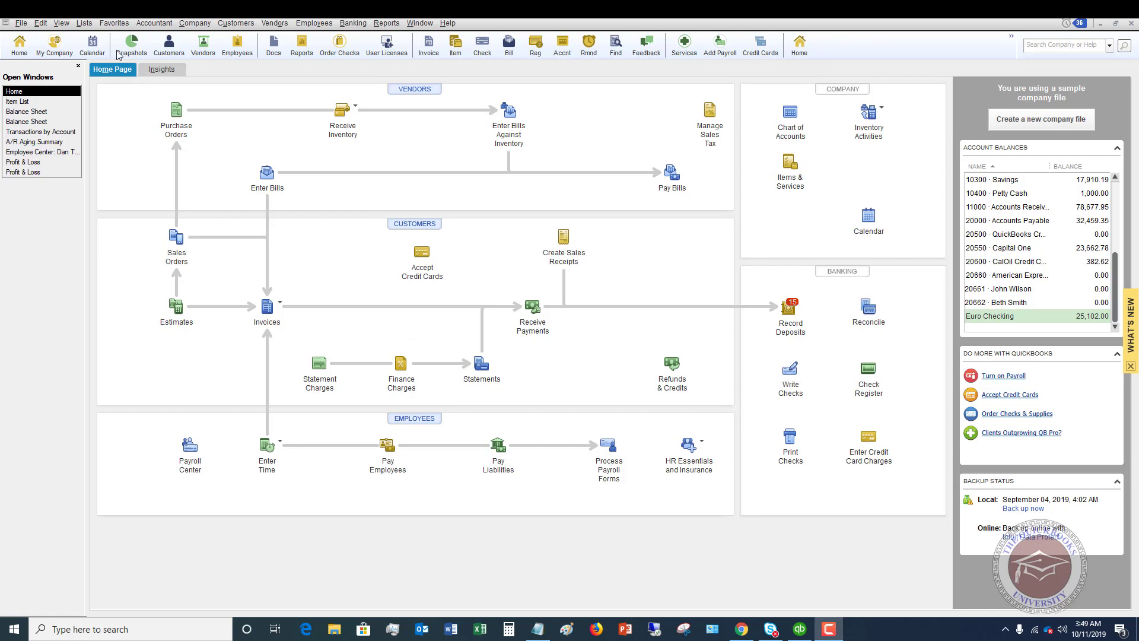
Open the Item List and browse it to the Lumber non-inventory parts
left_click(85, 23)
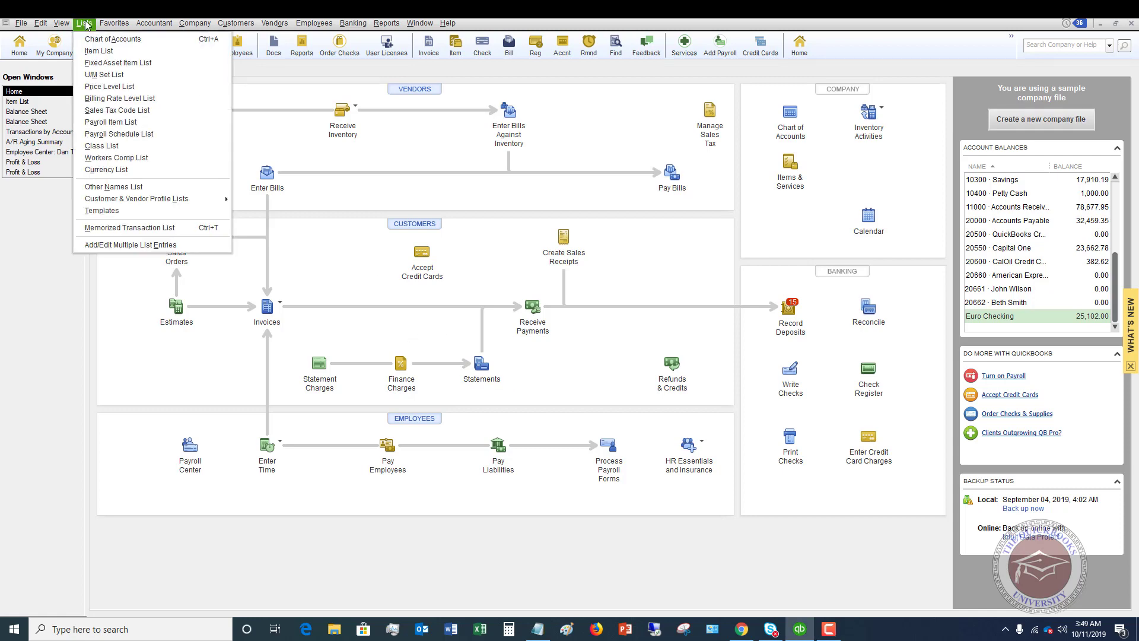
left_click(98, 51)
scroll(683, 290, "up", 6)
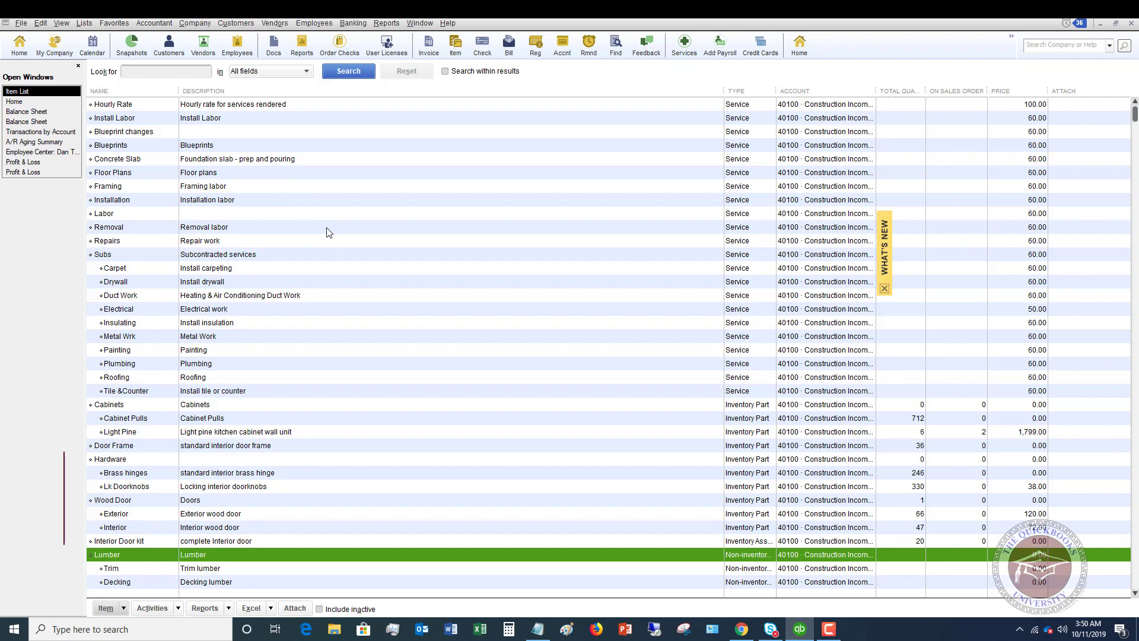
scroll(326, 232, "down", 6)
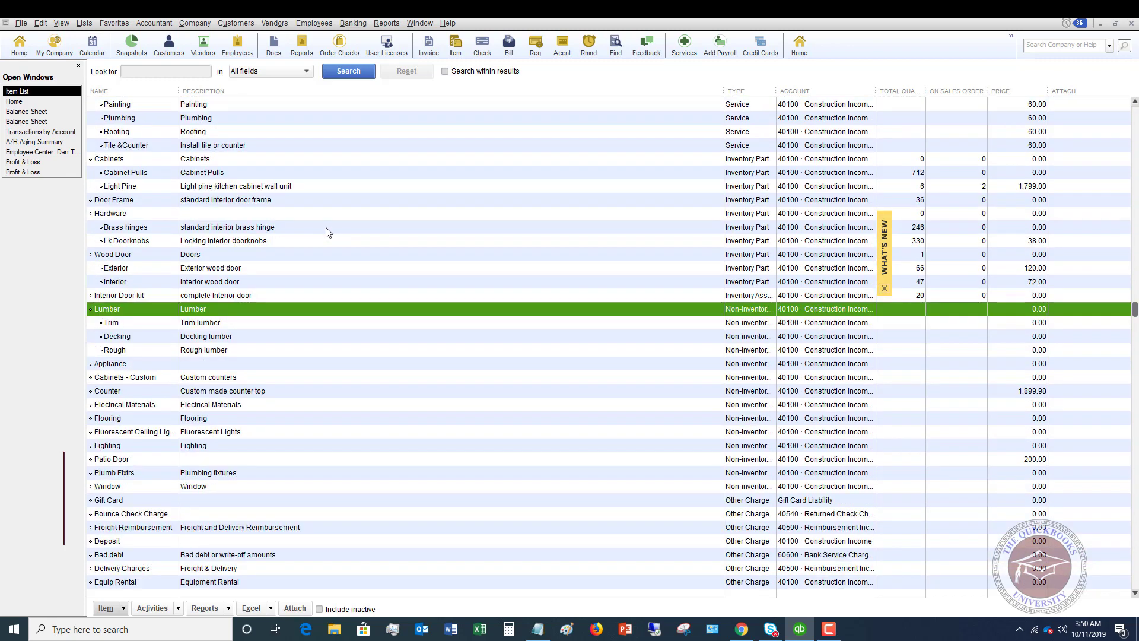
scroll(722, 315, "down", 1)
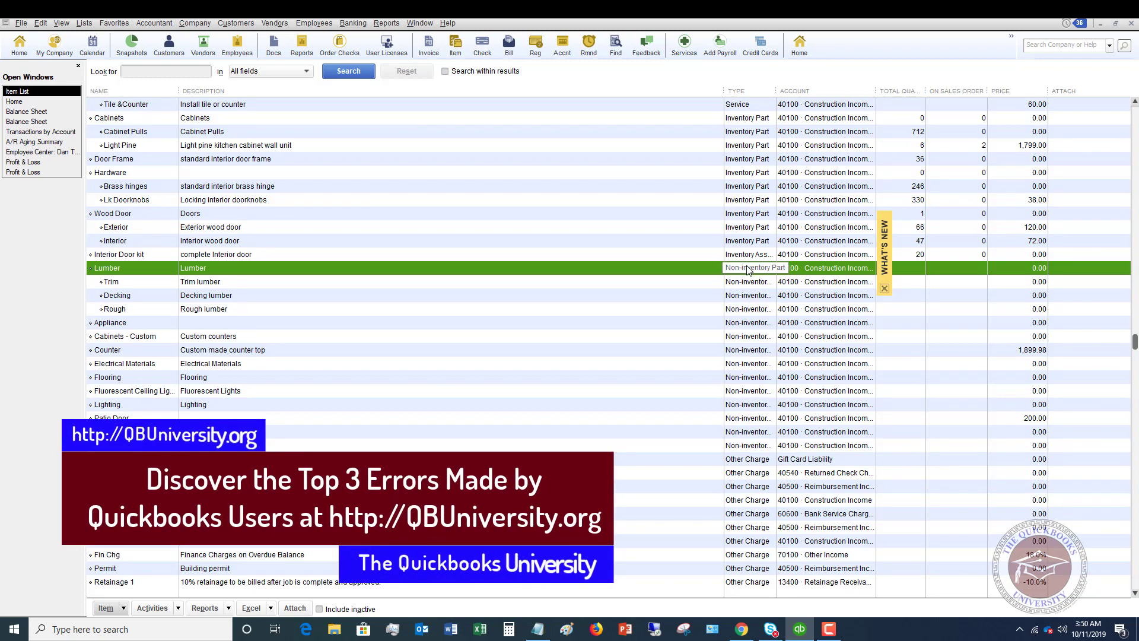
Open the Lumber item's details for review and close them without making changes
right_click(702, 266)
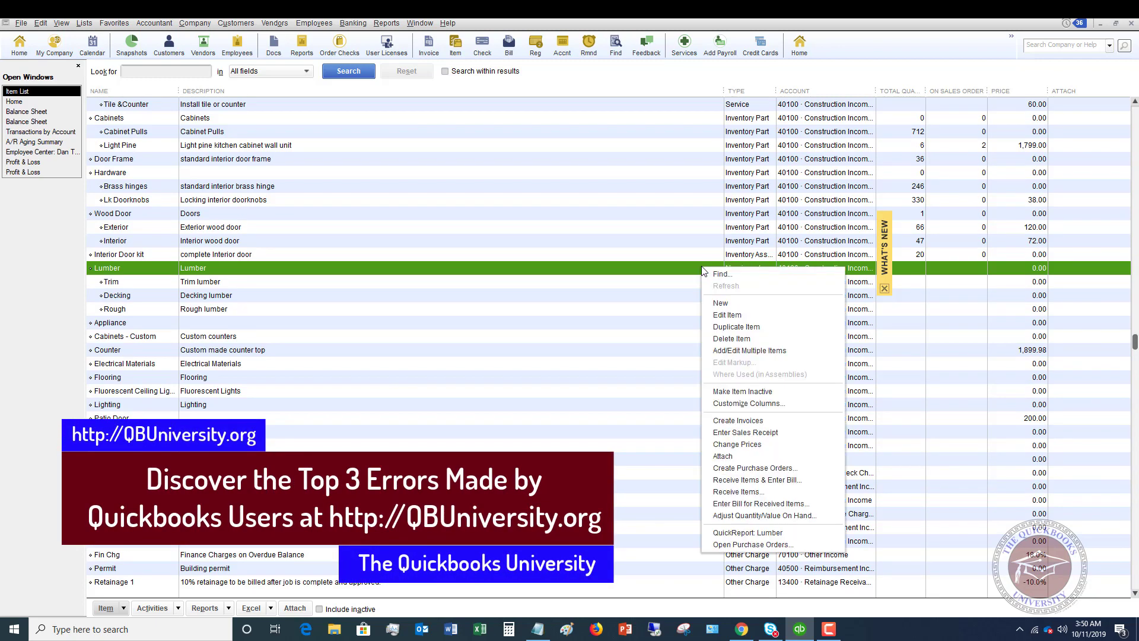
left_click(723, 316)
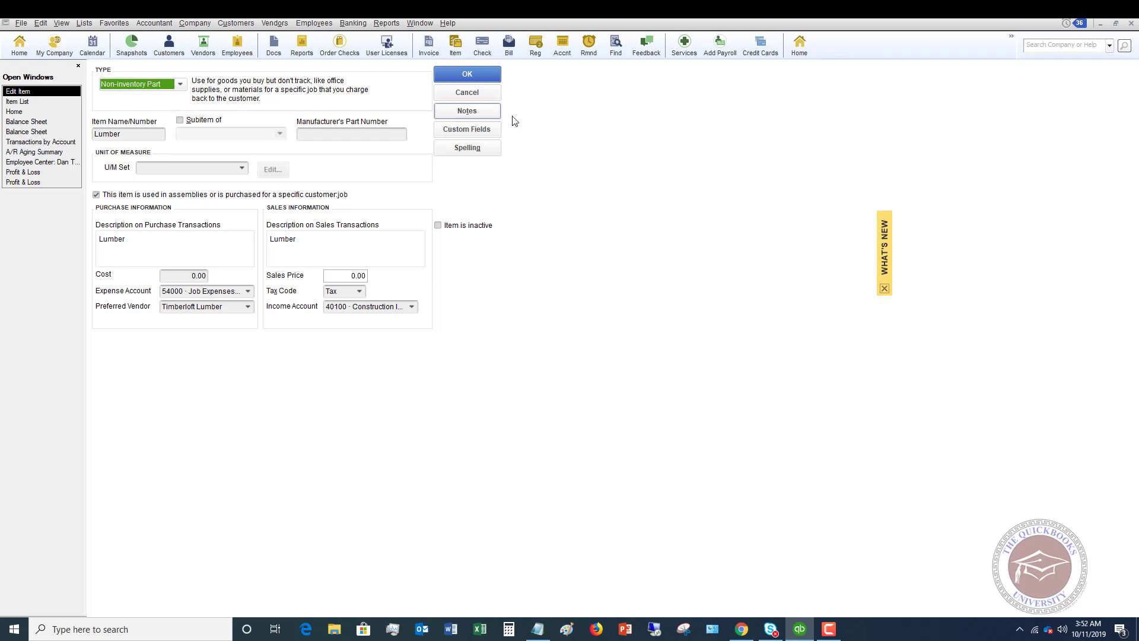
left_click(469, 93)
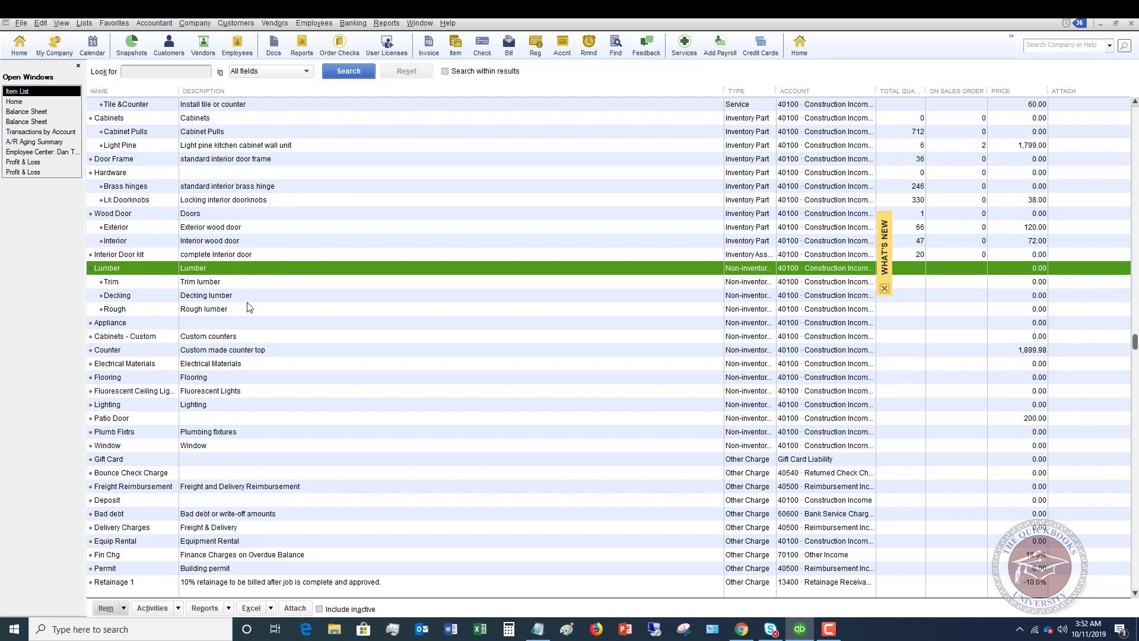
Create a new item of type Non-inventory Part with the item name Nails
left_click(123, 610)
left_click(178, 410)
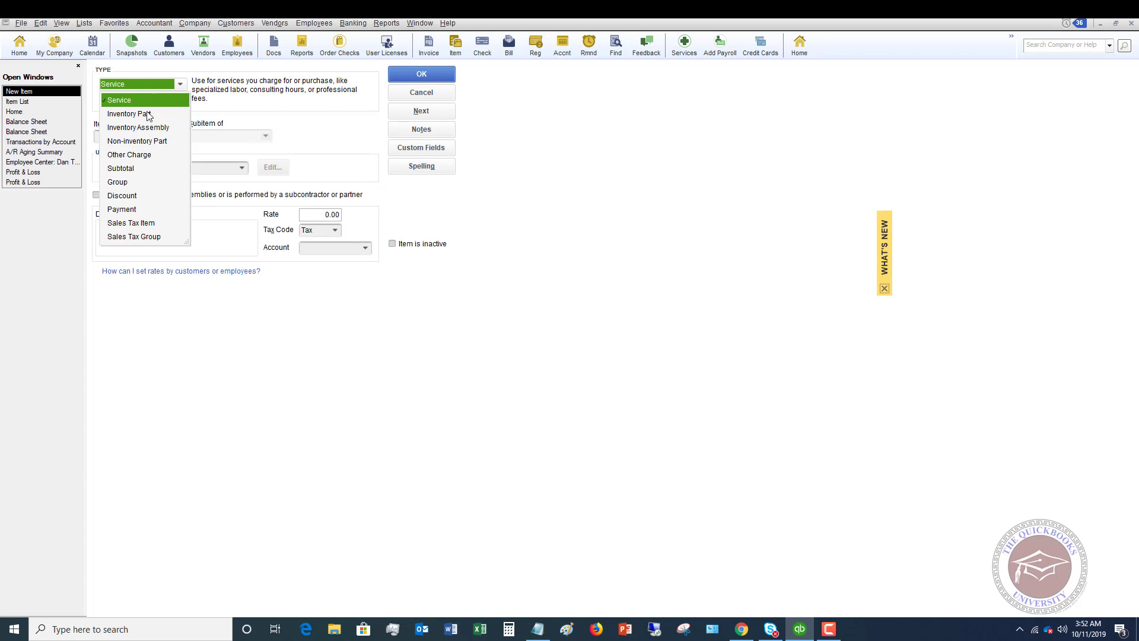
left_click(143, 142)
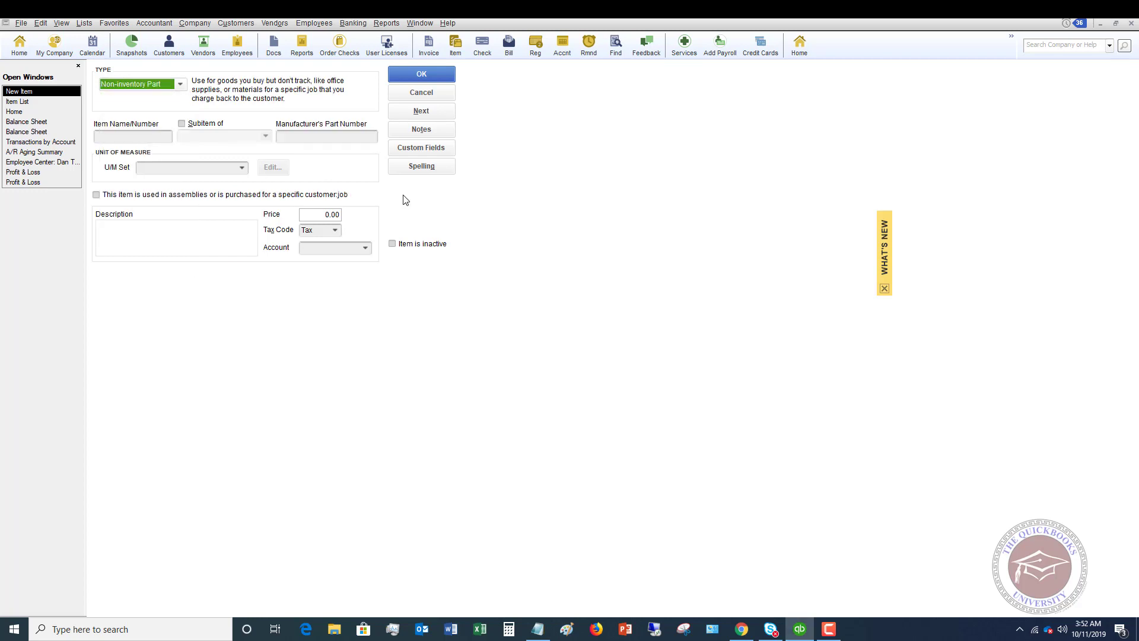
left_click(167, 138)
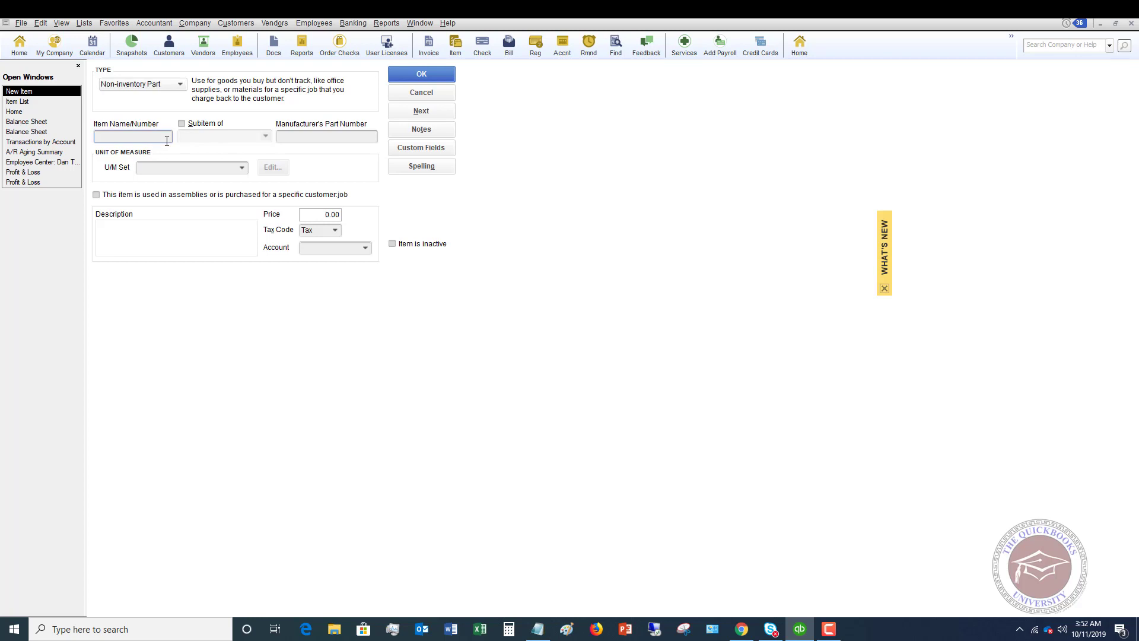
type("Nails")
left_click(181, 124)
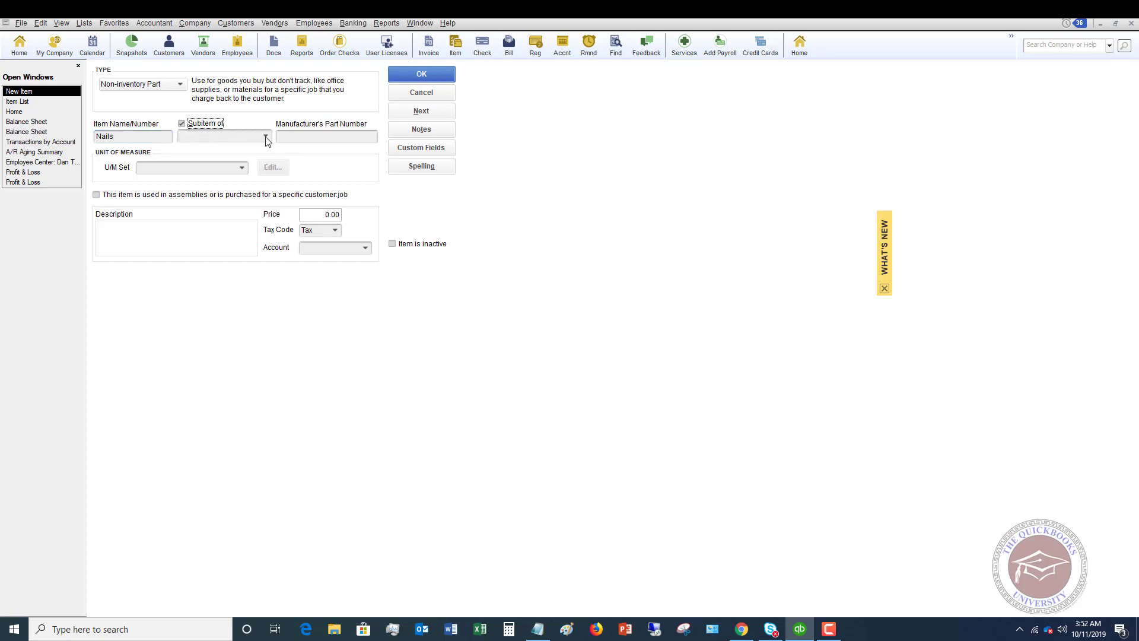
left_click(266, 137)
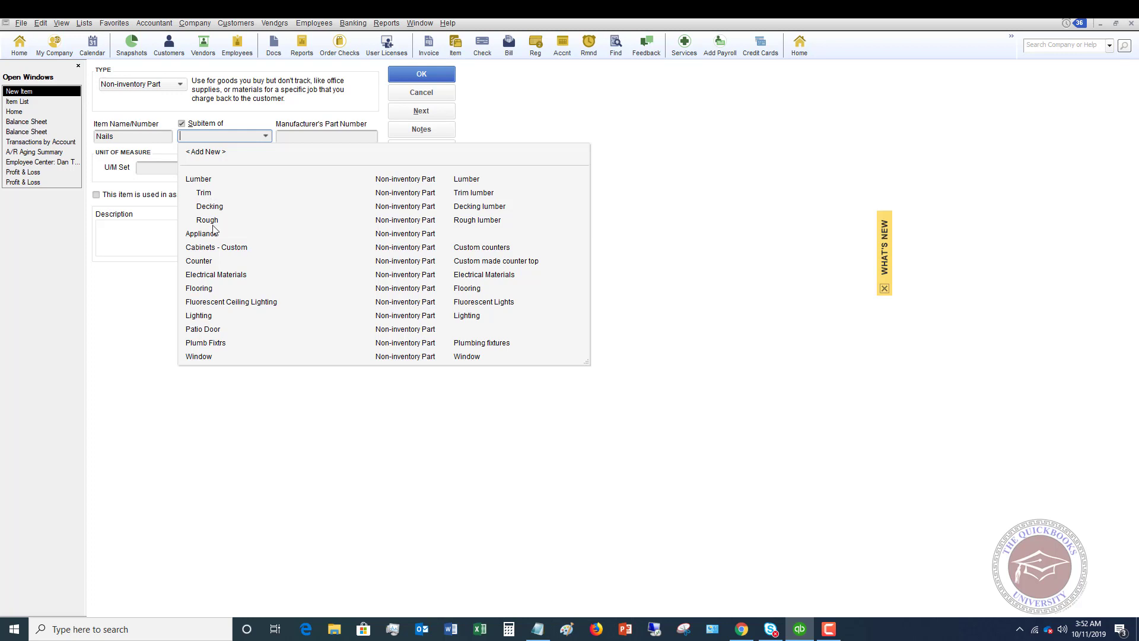
left_click(182, 124)
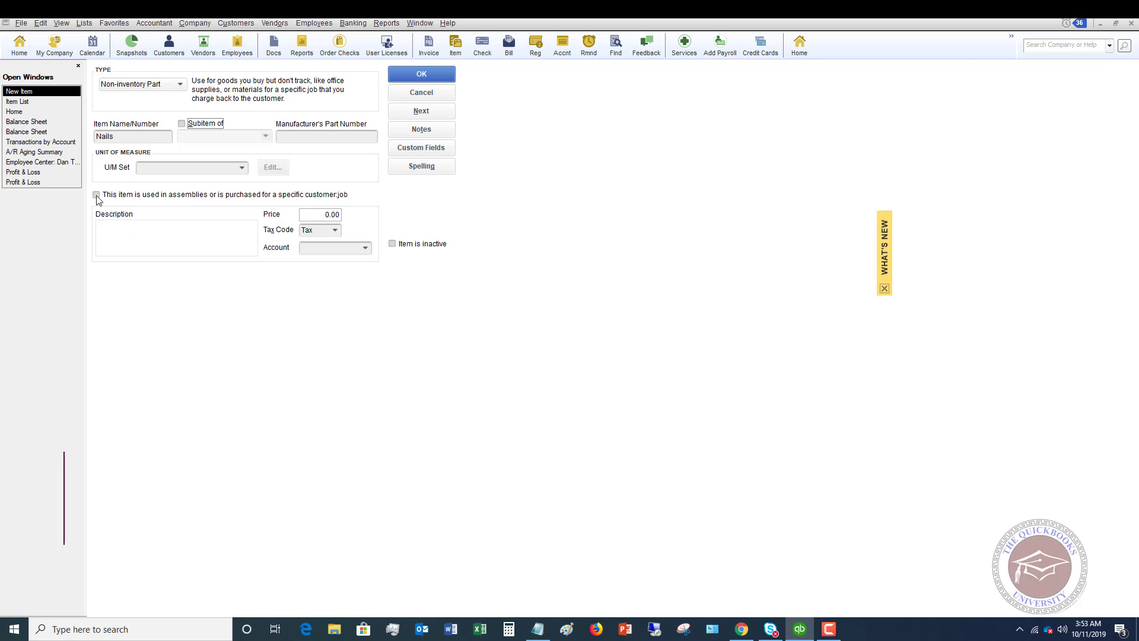
Give the Nails item the description "Nails for job" and a price of 100
left_click(121, 227)
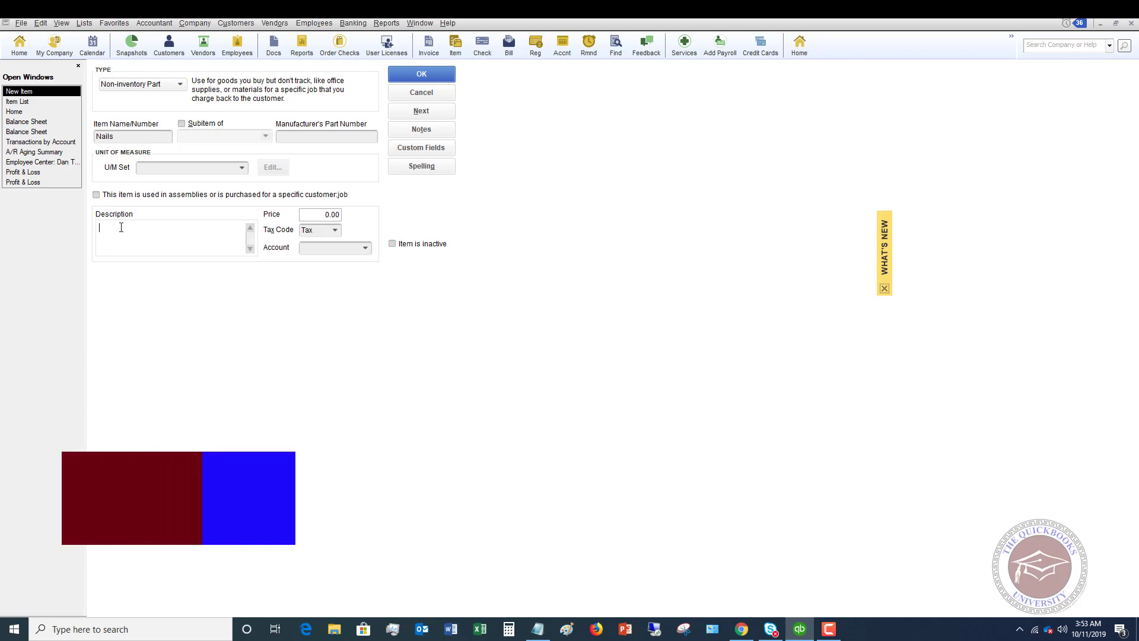
type("Nails for ")
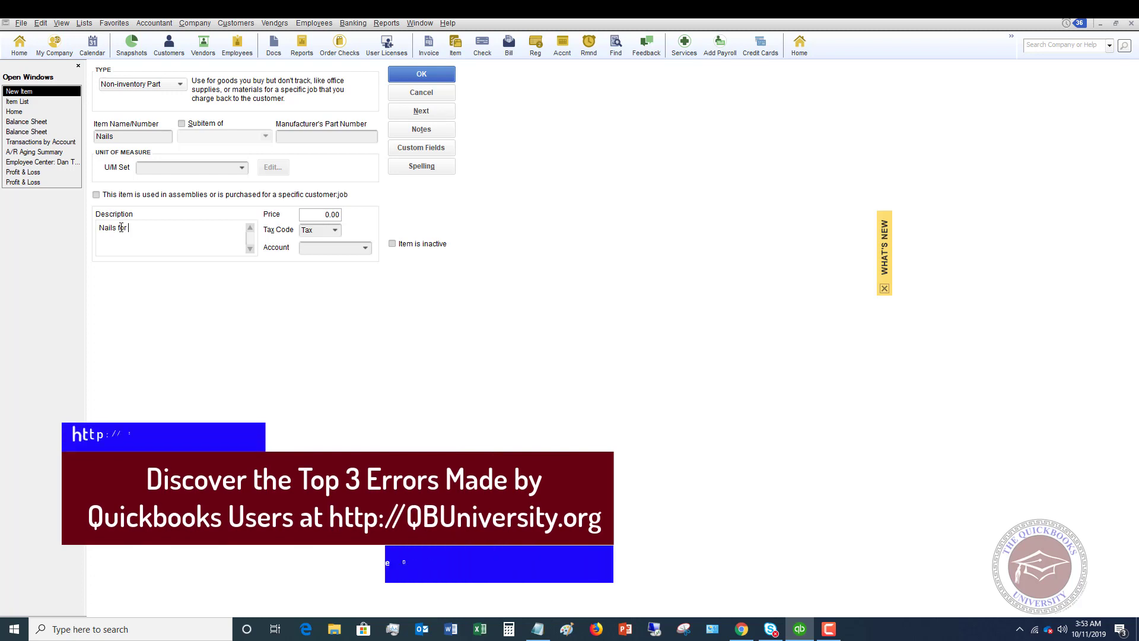
type("job")
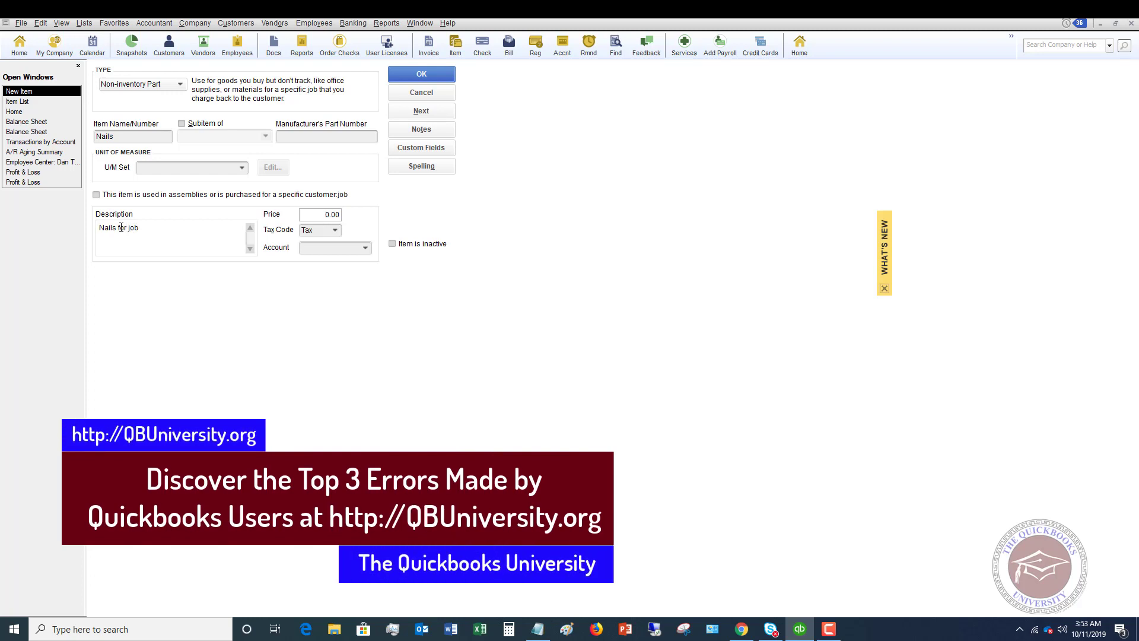
left_click(314, 215)
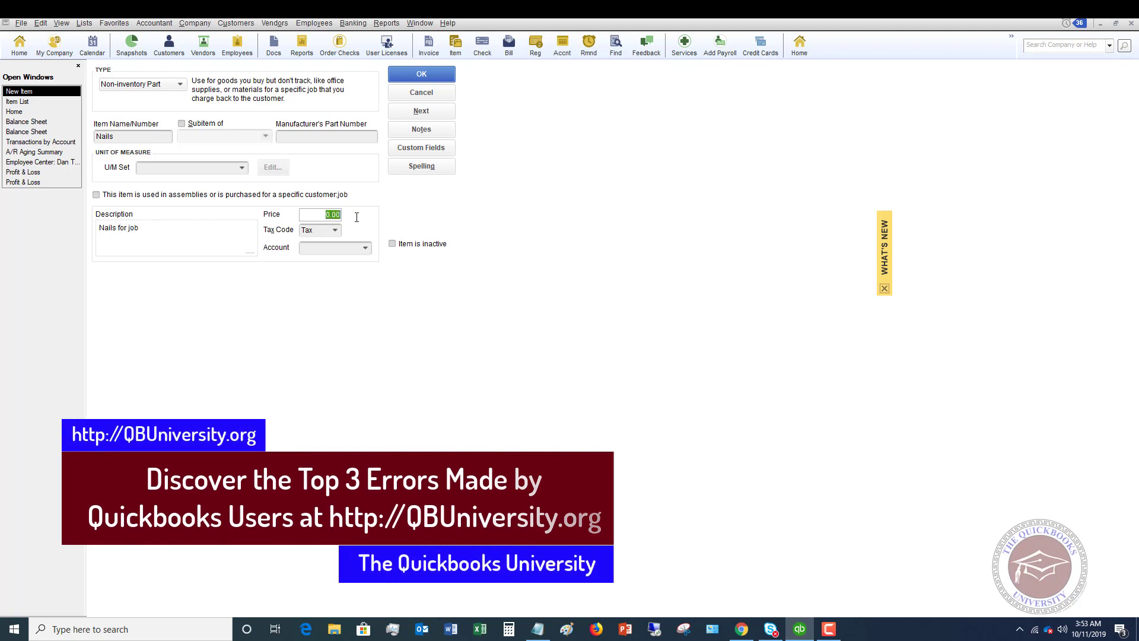
type("100")
key("Tab")
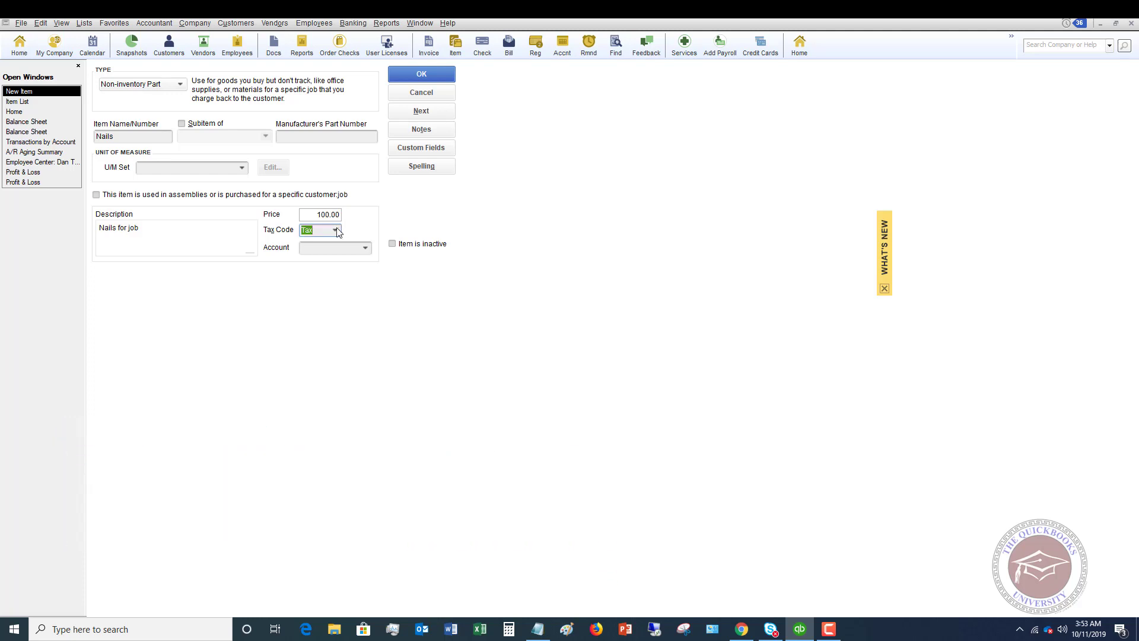
Set the Nails item's tax code to Non and its account to 40140 Materials Income
left_click(336, 231)
left_click(355, 288)
left_click(365, 248)
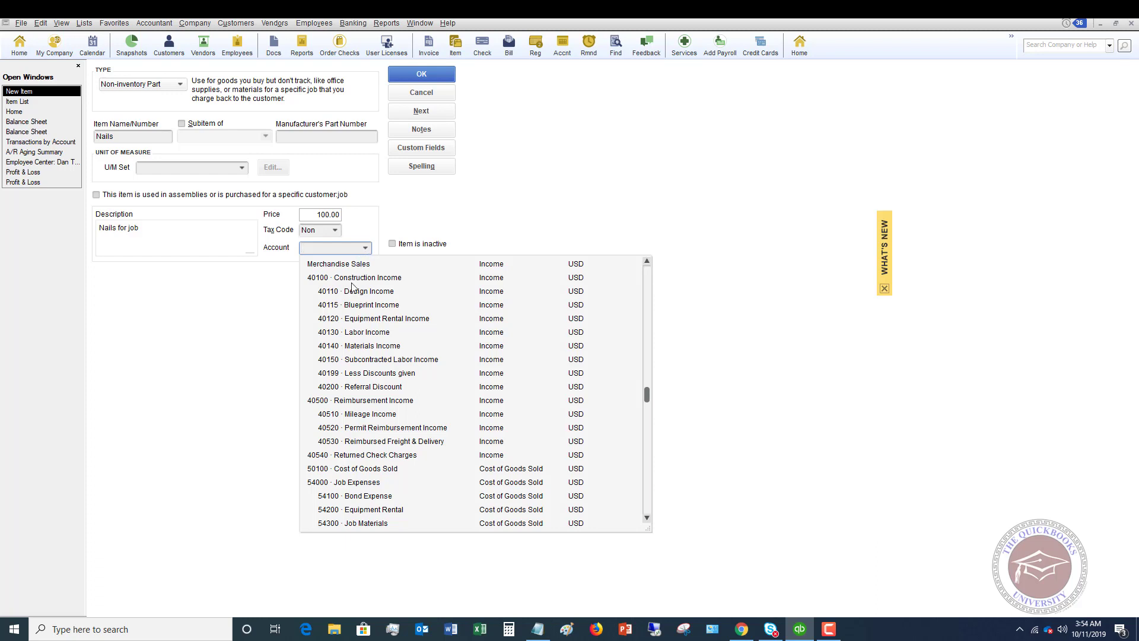
left_click(364, 349)
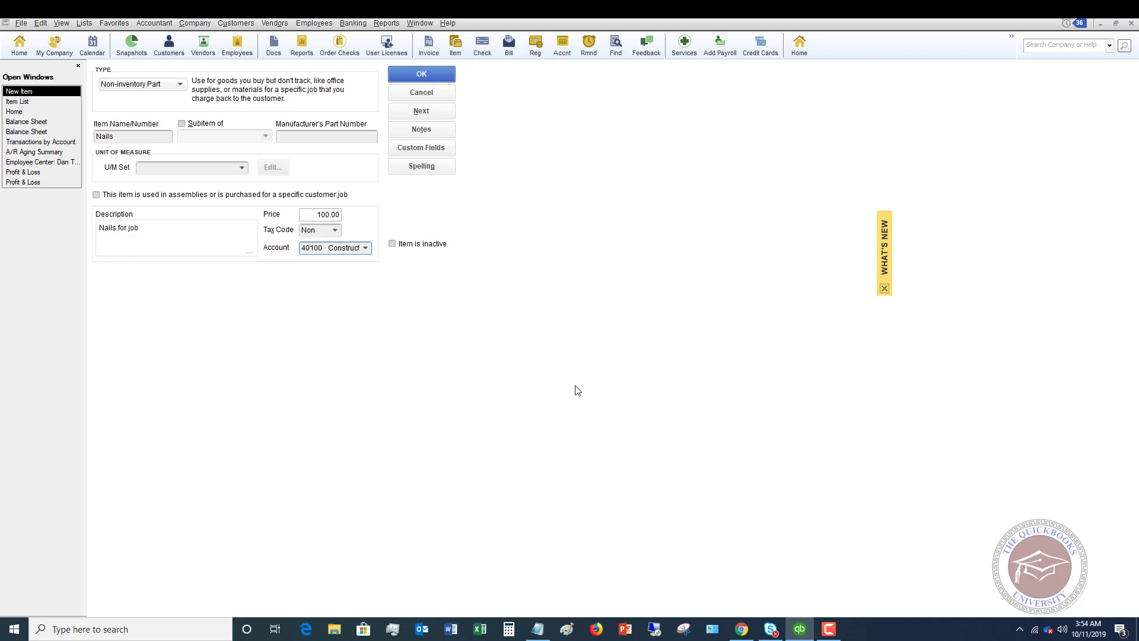
Mark the item as used in assemblies or purchased for a specific customer:job, and assign the 54300 Job Materials expense account
left_click(96, 195)
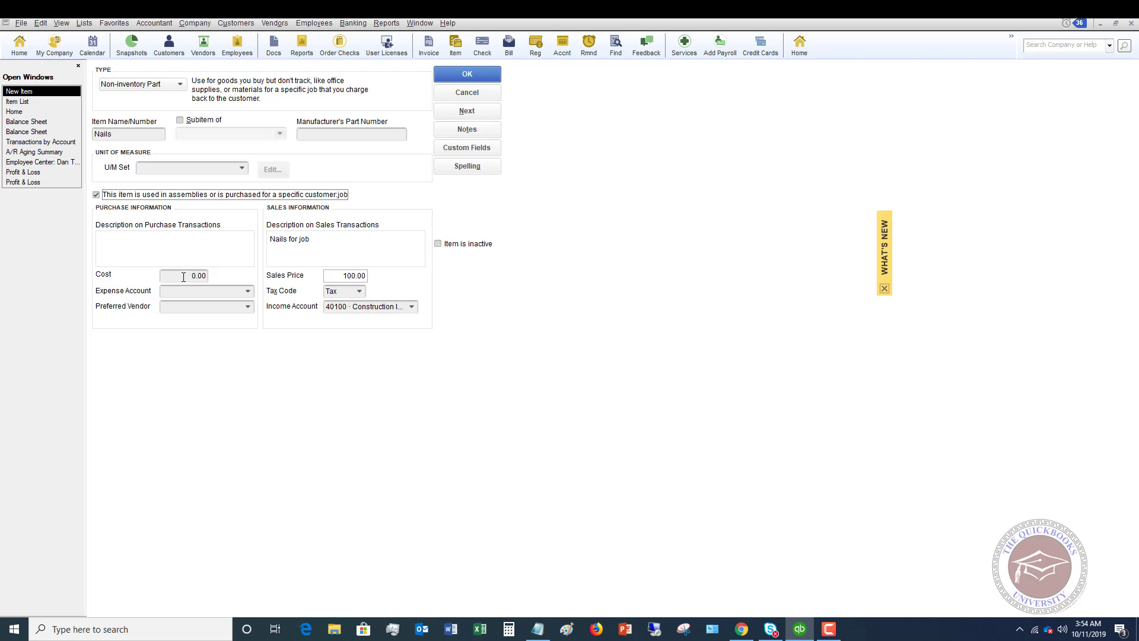
left_click(249, 292)
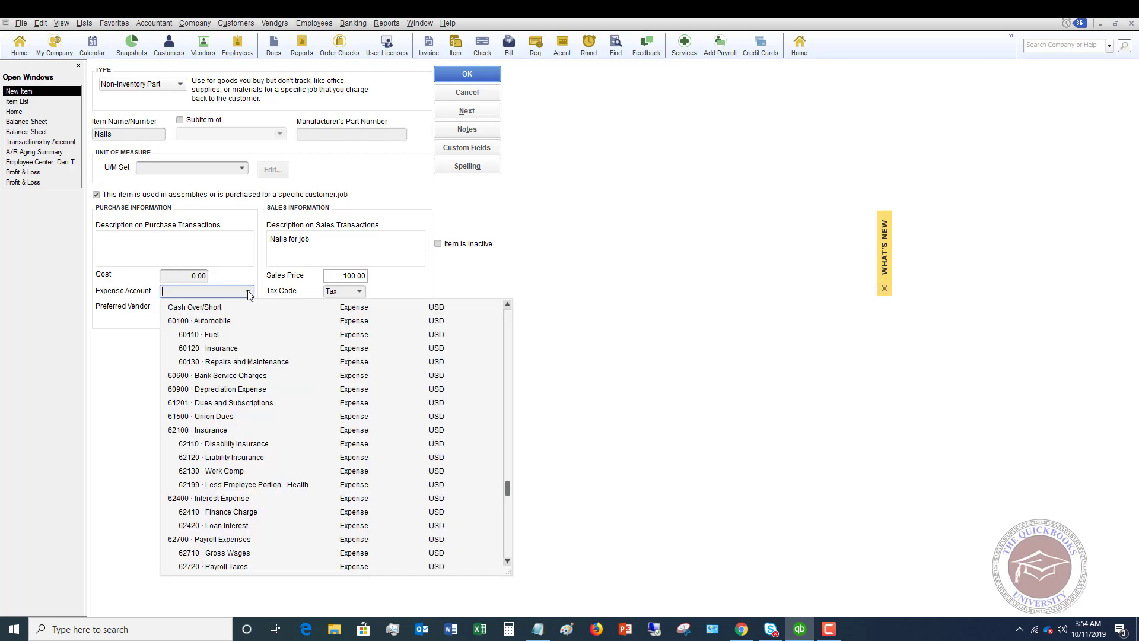
scroll(271, 372, "up", 2)
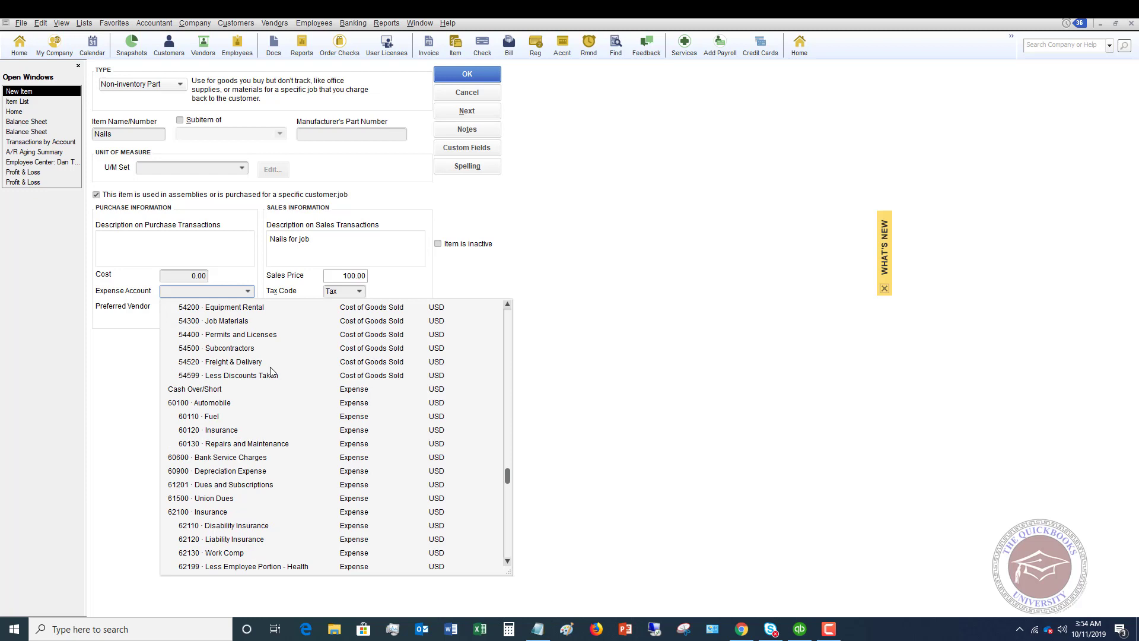
scroll(271, 372, "up", 2)
left_click(234, 364)
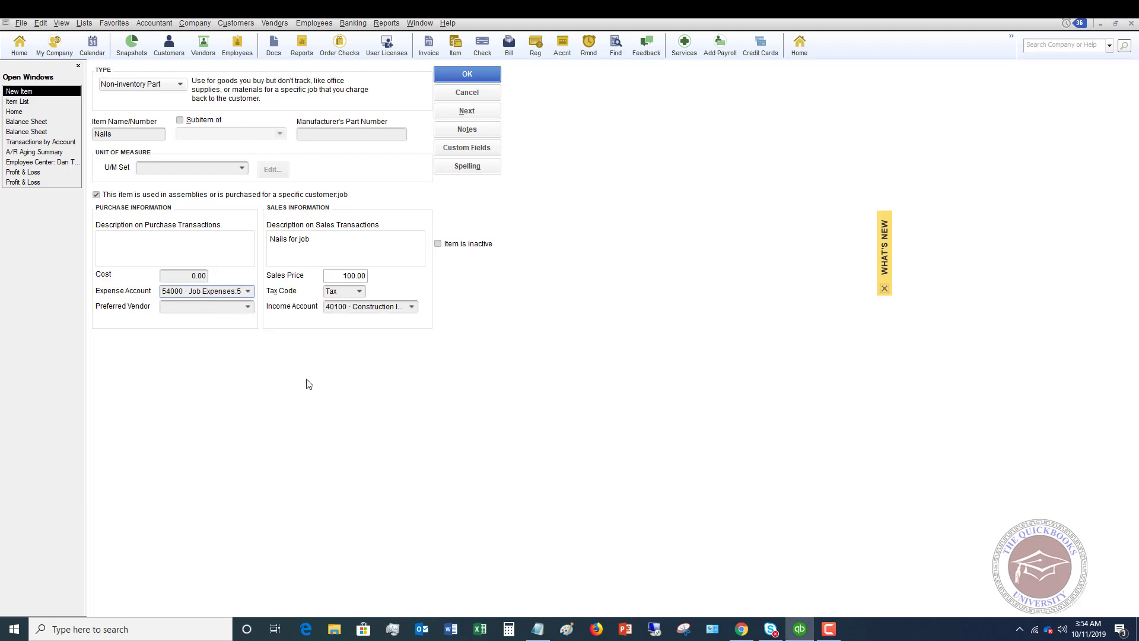
left_click(248, 308)
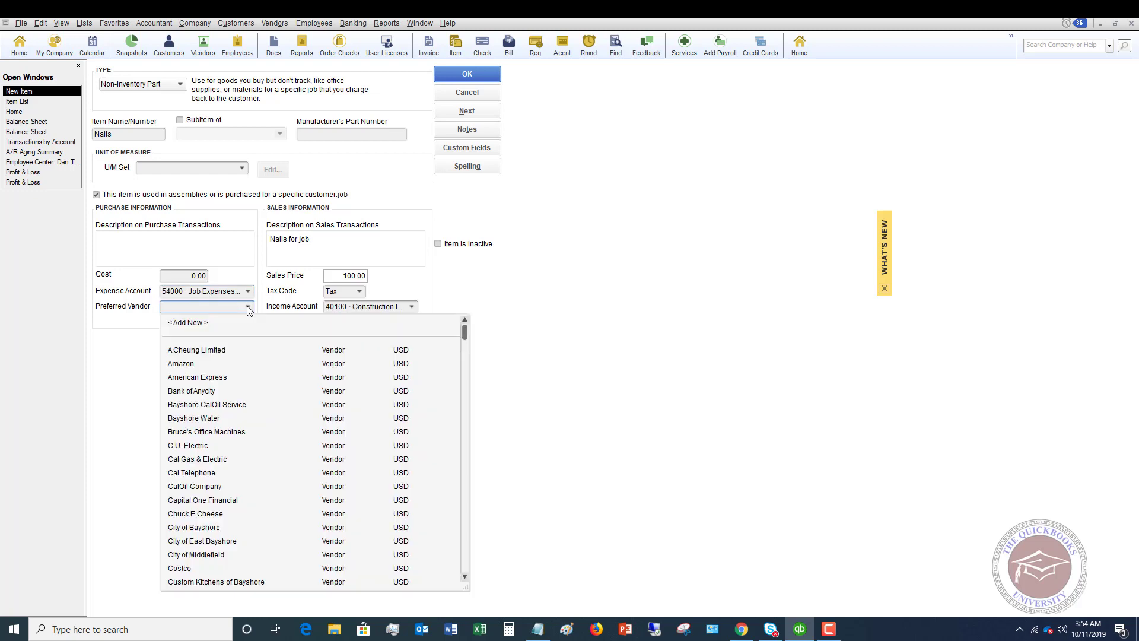
left_click(109, 370)
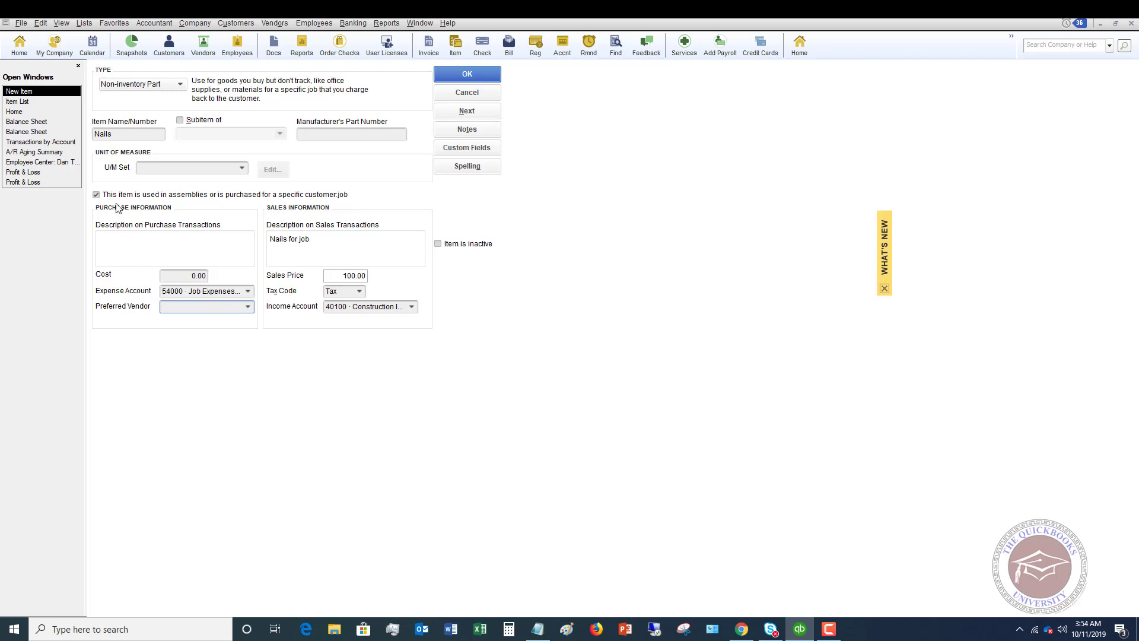
Enter "Nails for job" as the description on purchase transactions and save the new item
left_click(124, 238)
type("Nails for job")
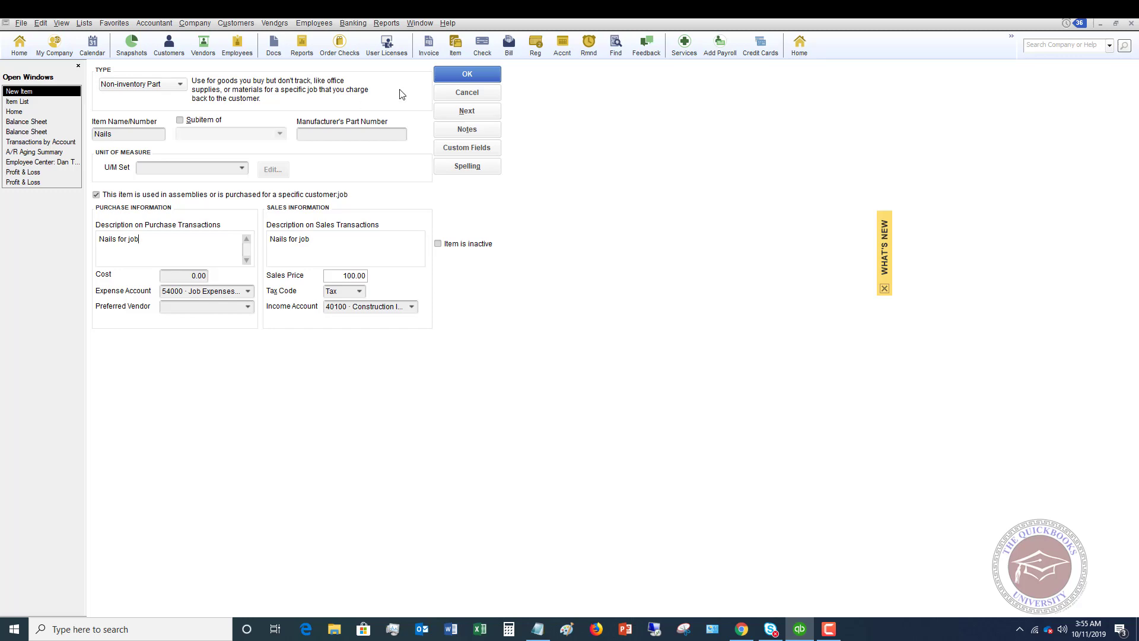
left_click(473, 74)
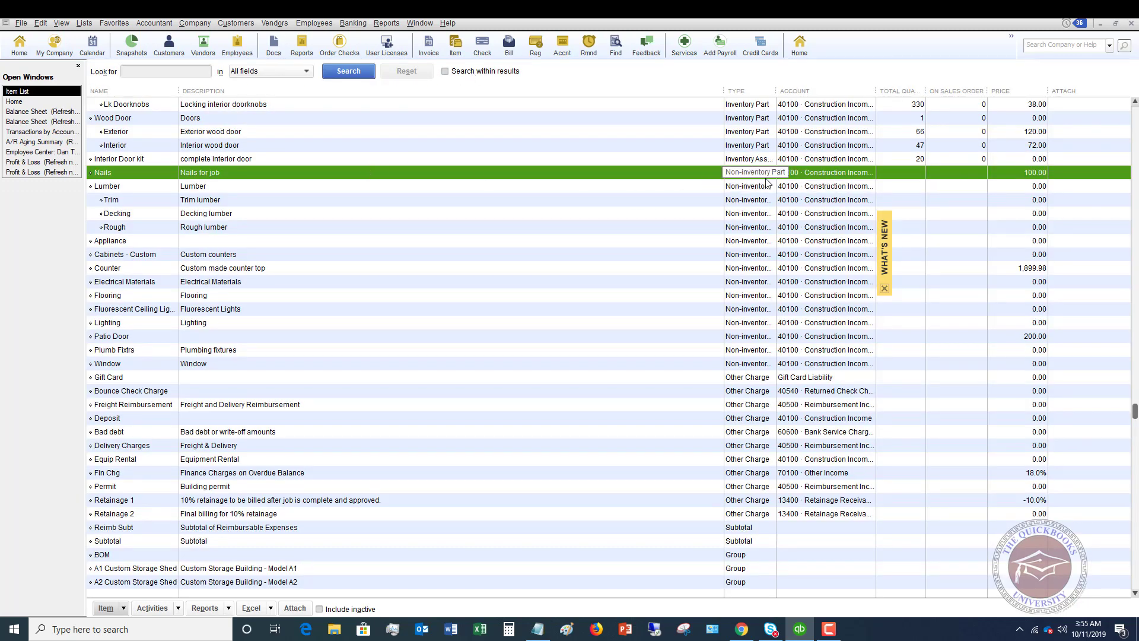
Create a new invoice for the XYZ Company:Remodel Showroom job without adding any outstanding billable time or costs
left_click(249, 24)
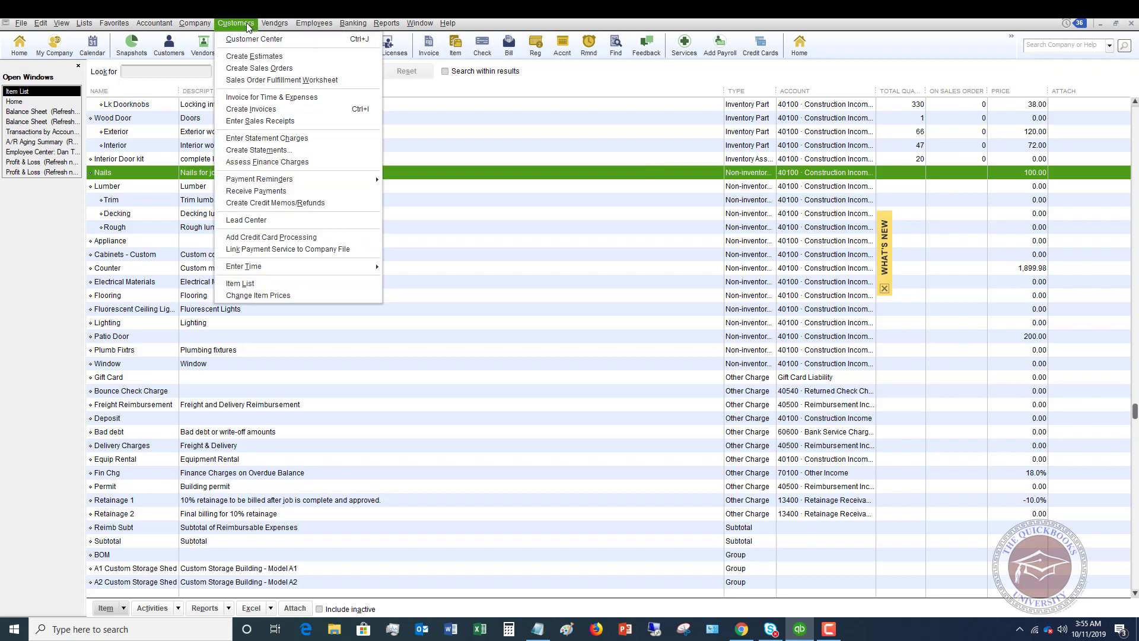
left_click(251, 109)
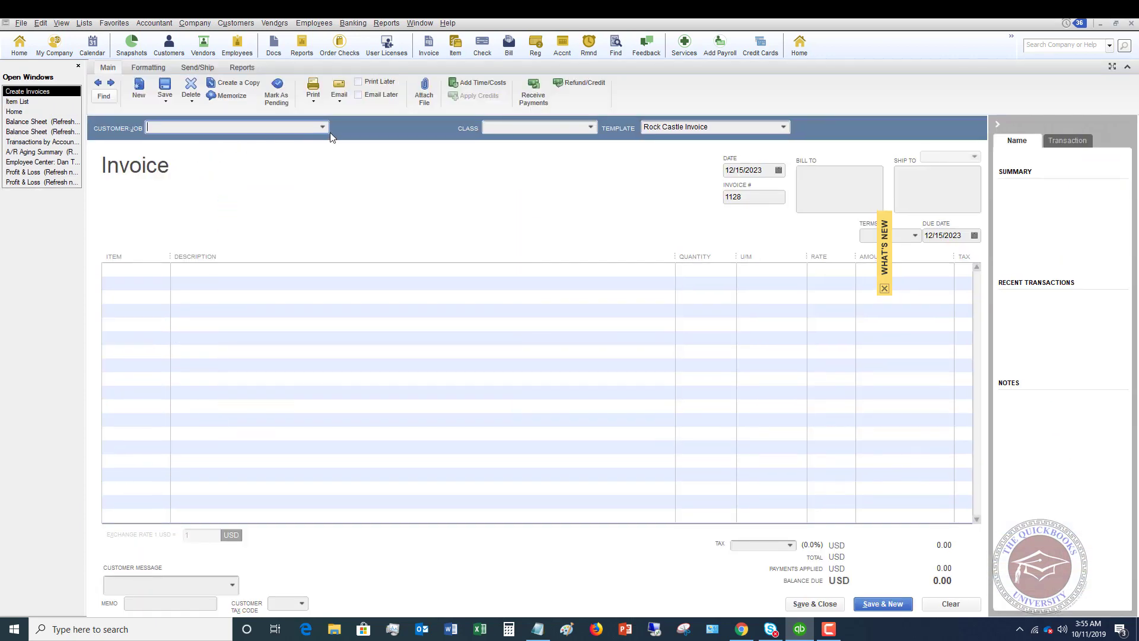
left_click(322, 127)
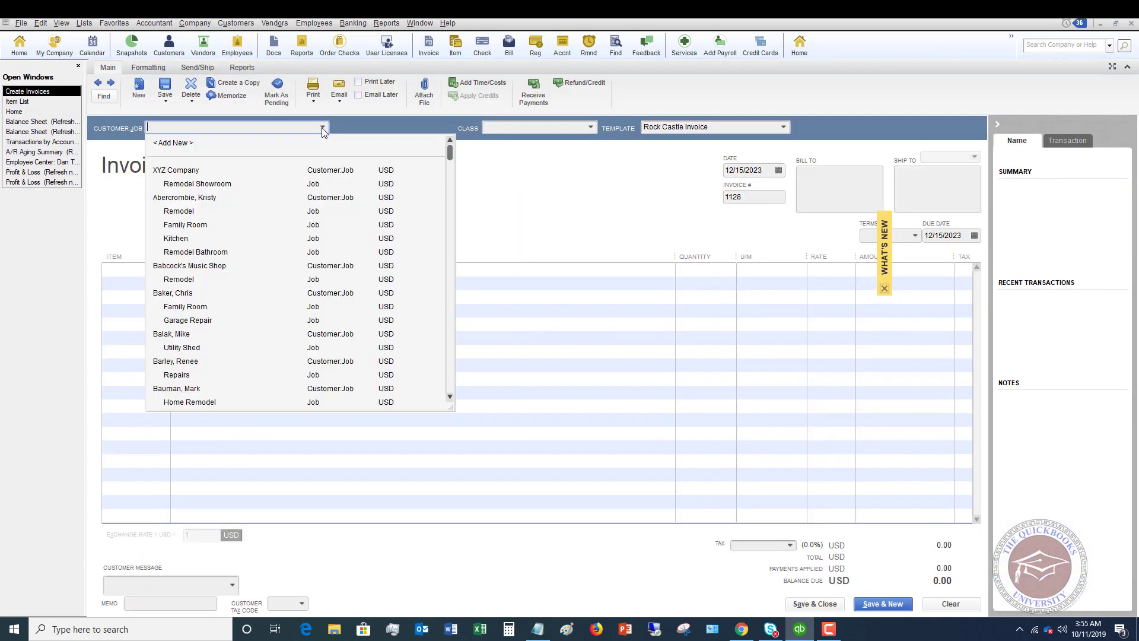
left_click(198, 184)
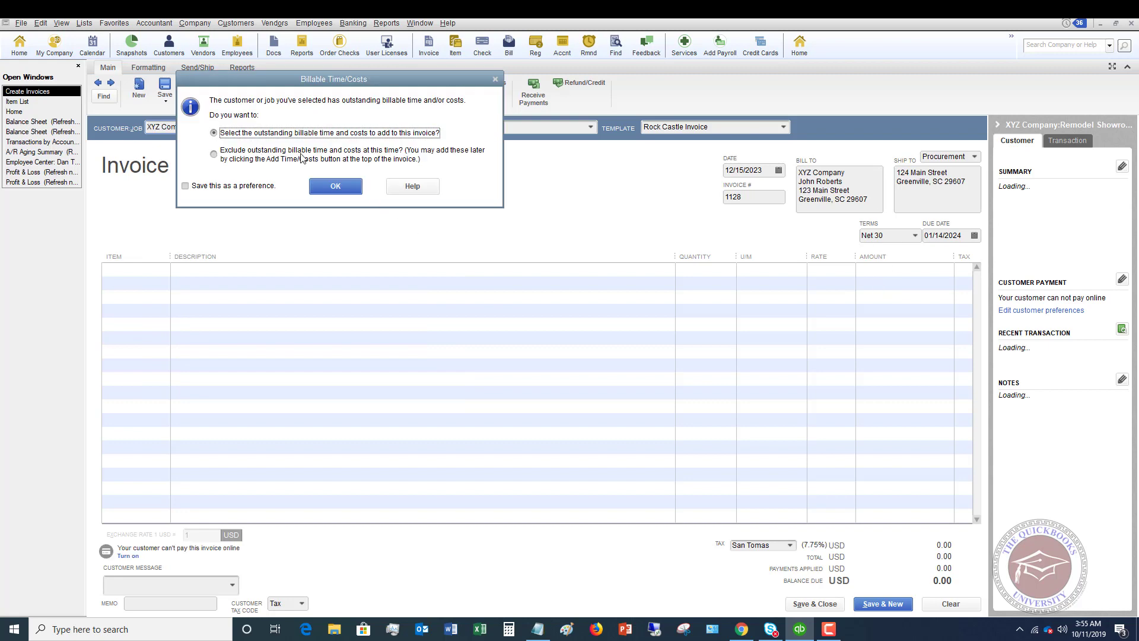
left_click(335, 186)
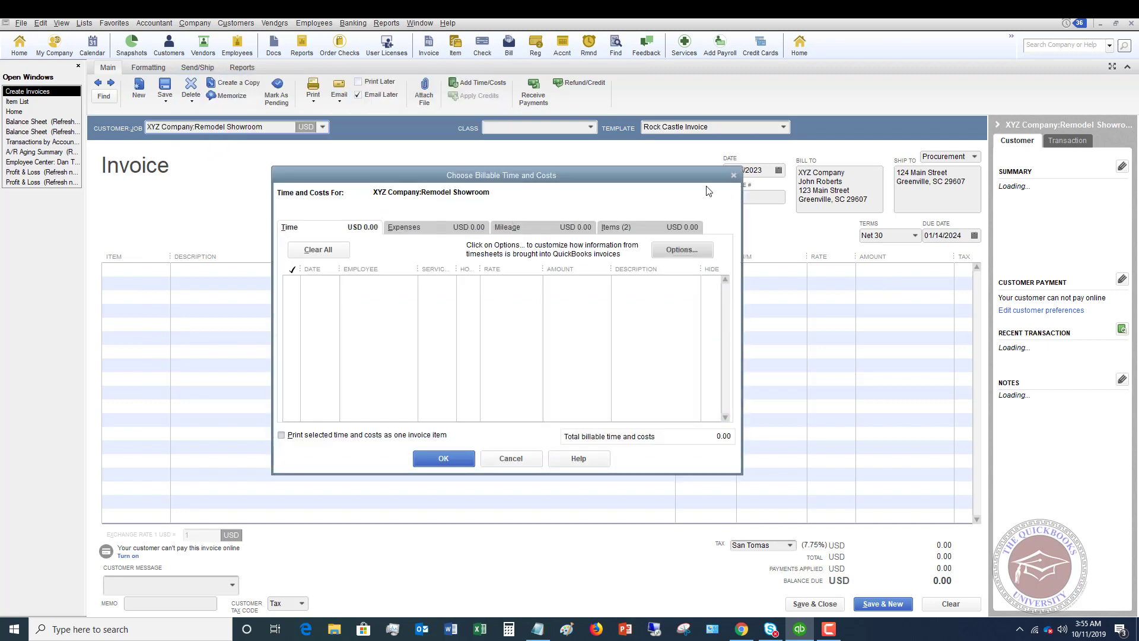
left_click(734, 175)
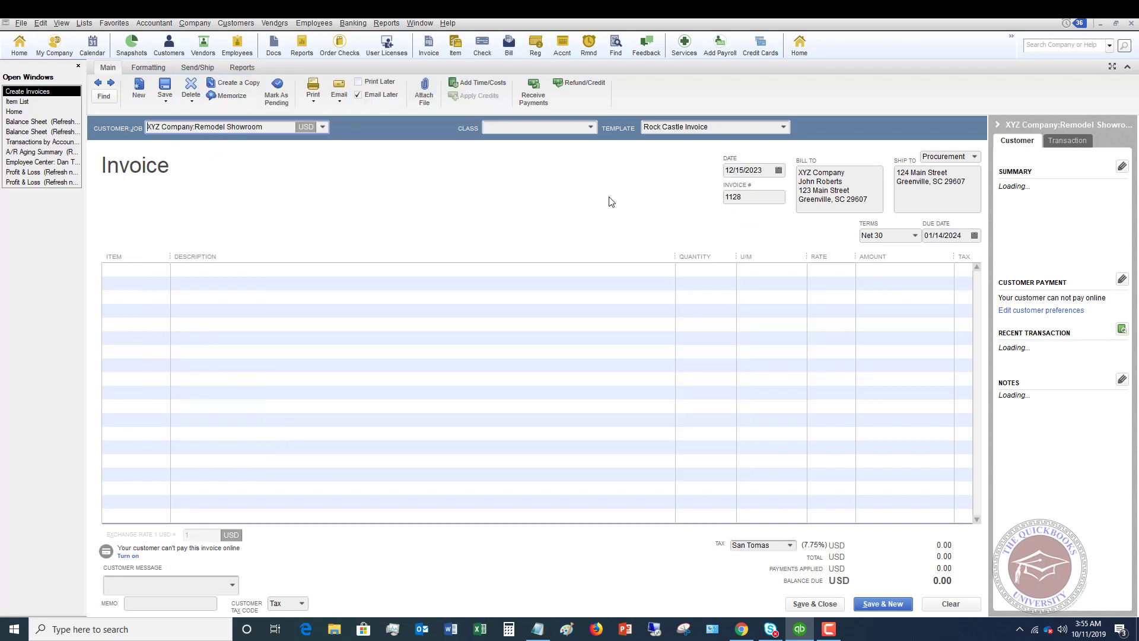
Add the Nails item to the first invoice line with a quantity of 5
left_click(137, 268)
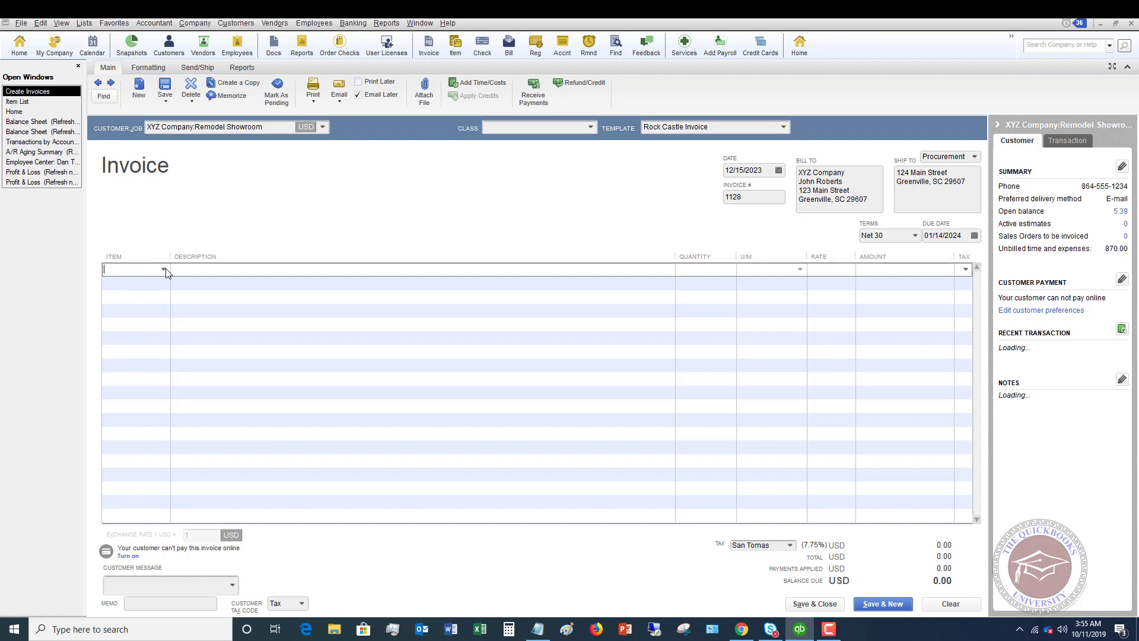
type("Na")
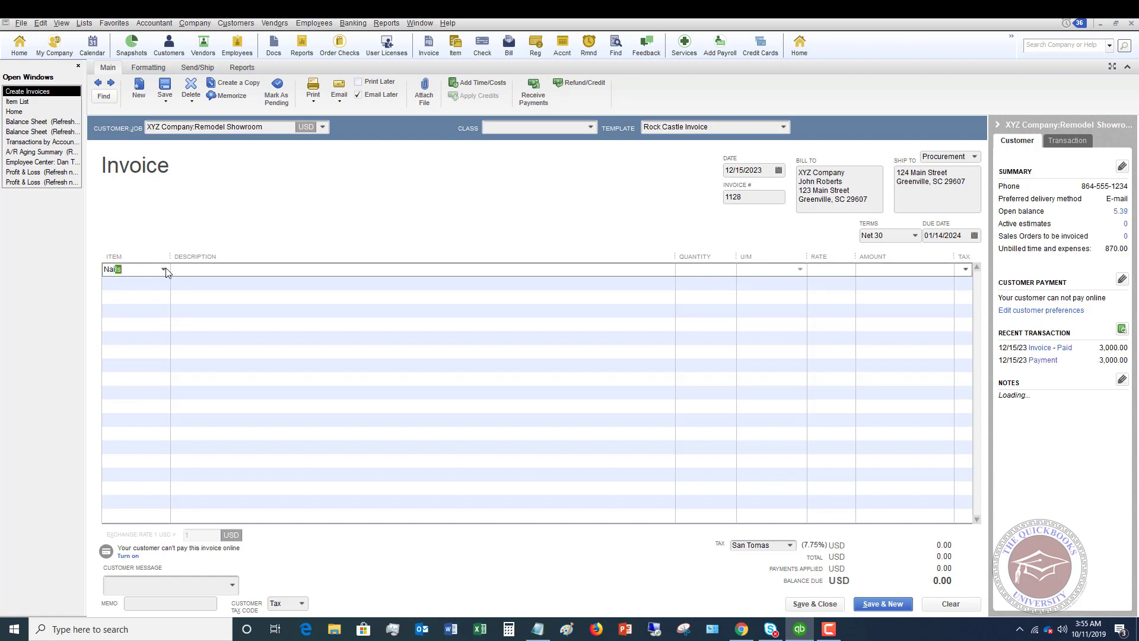
type("i")
key("Tab")
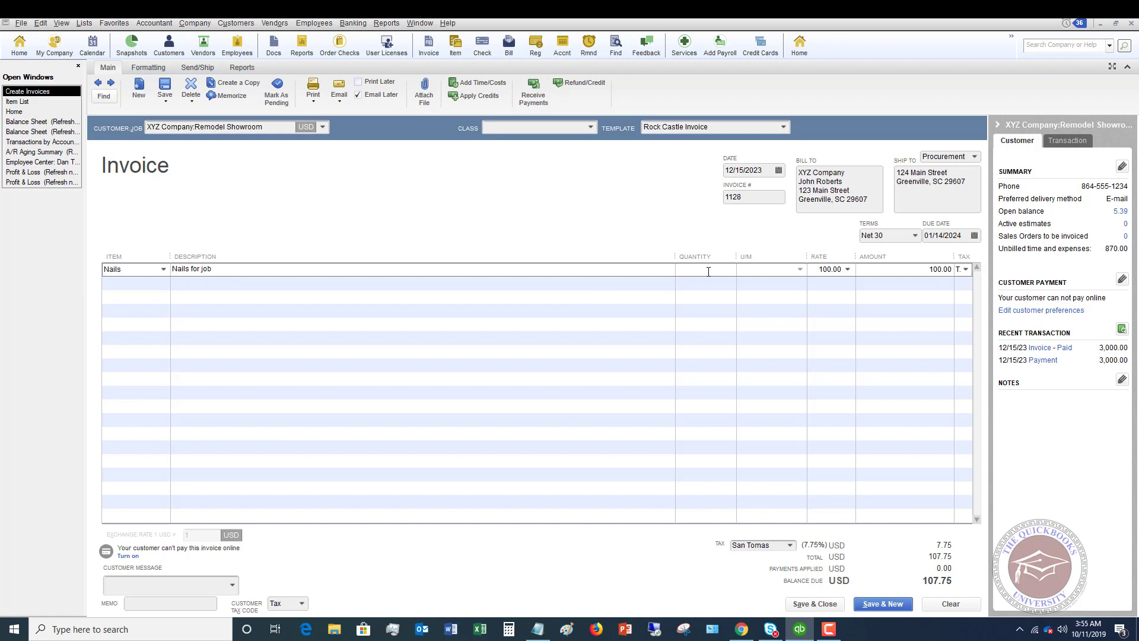
type("5")
key("Tab")
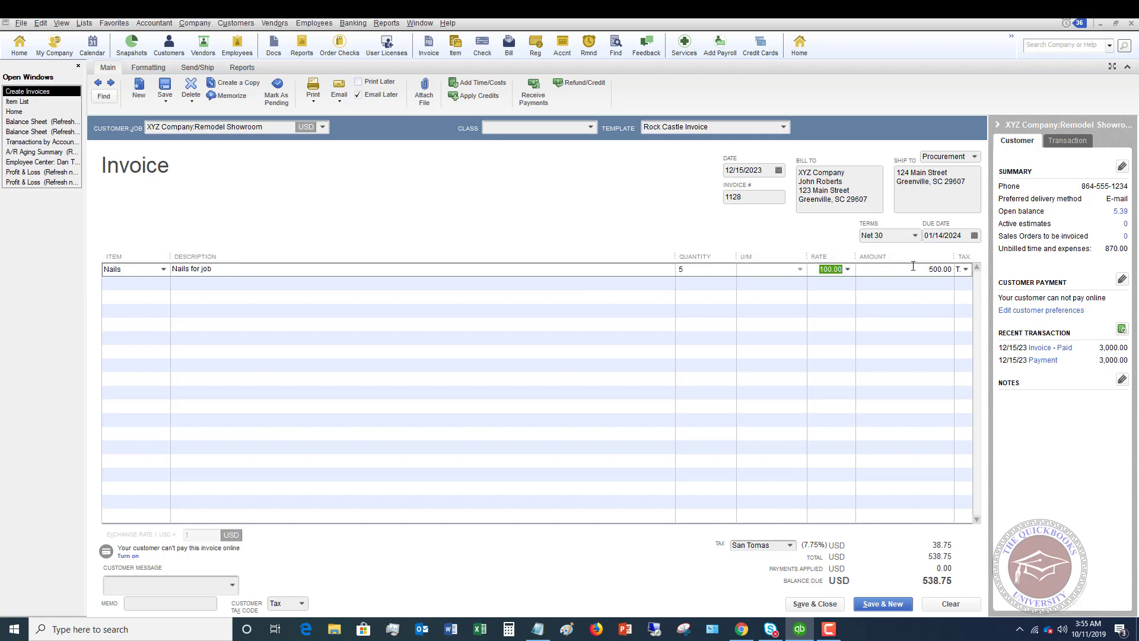